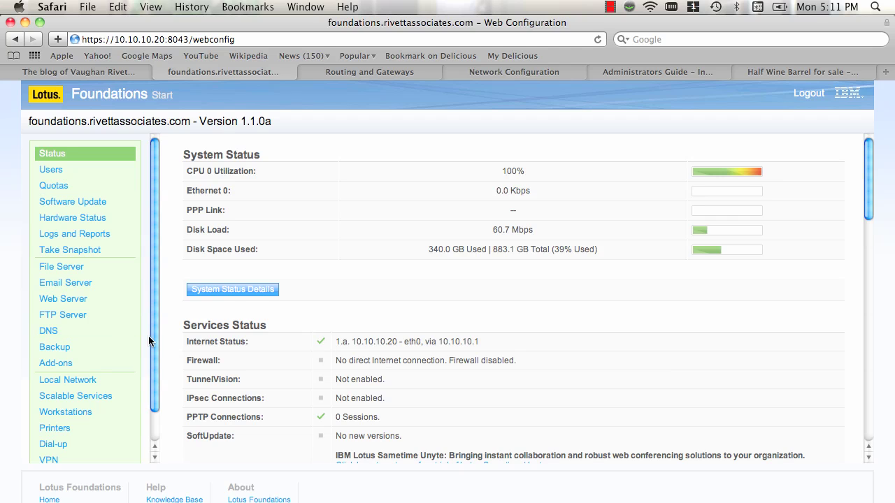
- Save the VPN Setup page with PPTP Server enabled and TunnelVision left disabled
scroll(272, 188, "down", 2)
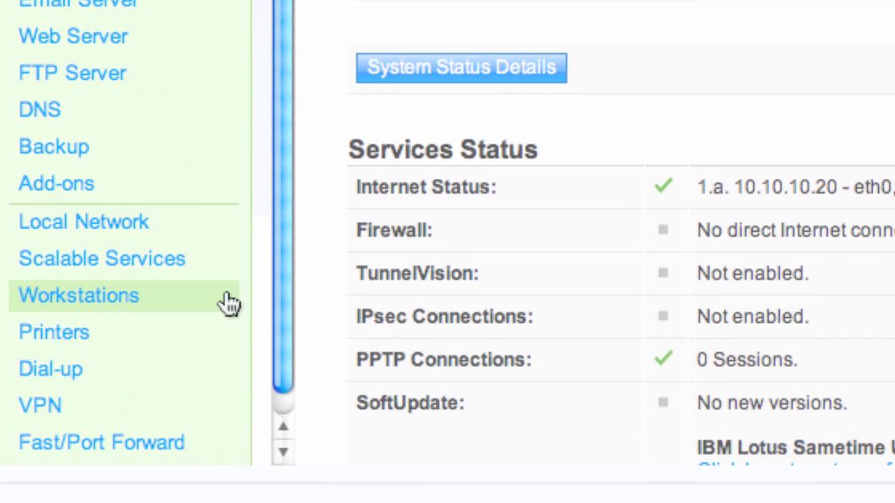
scroll(226, 302, "down", 1)
left_click(103, 397)
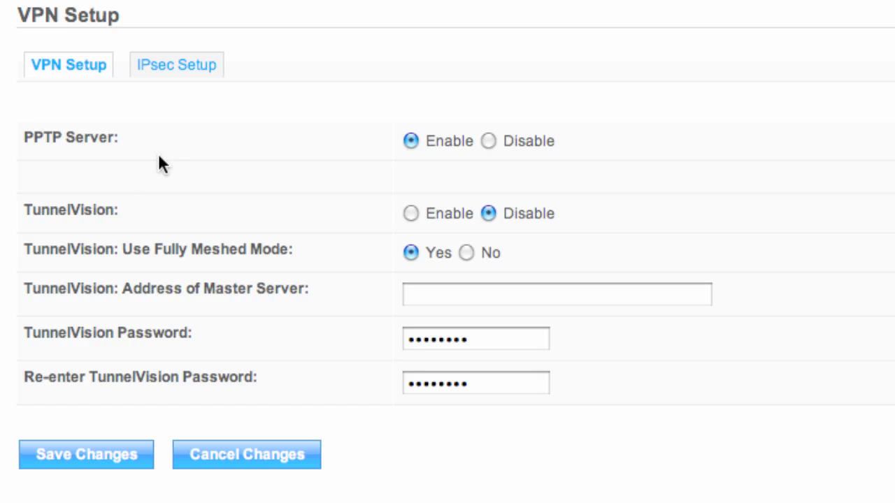
left_click(65, 453)
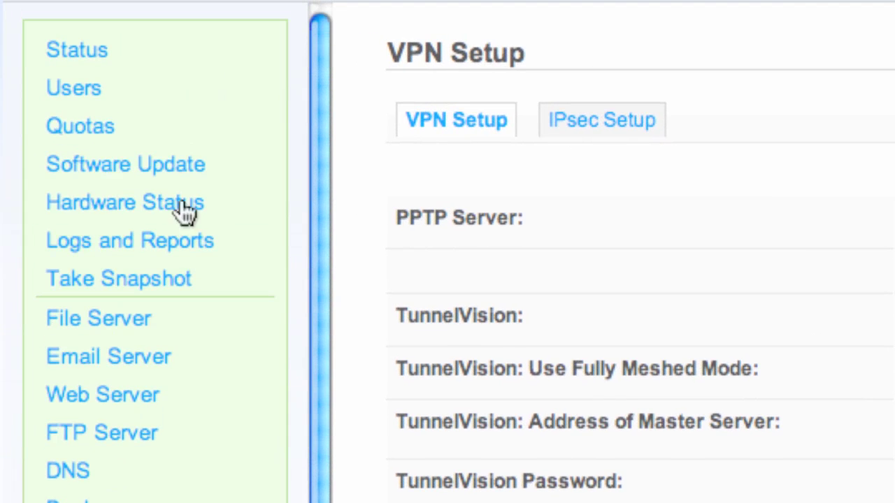
- Edit the 276.9 GB administrator account and save it with VPN (PPTP) access allowed
left_click(91, 97)
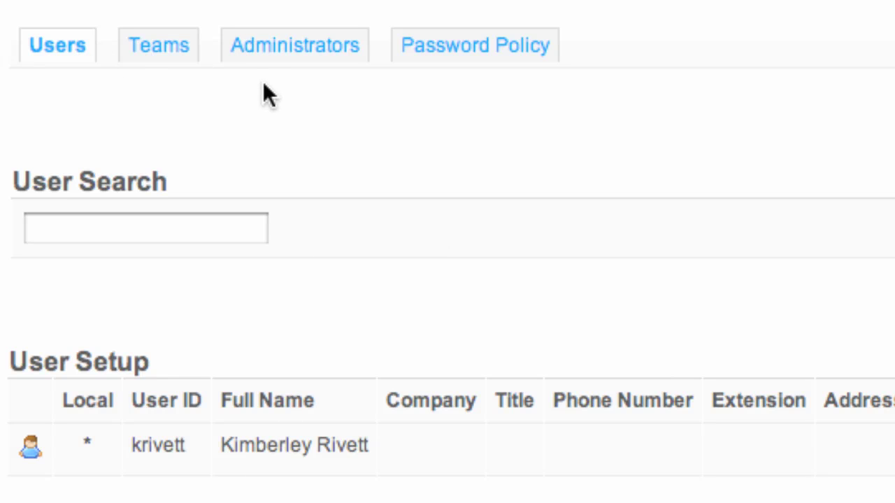
left_click(269, 49)
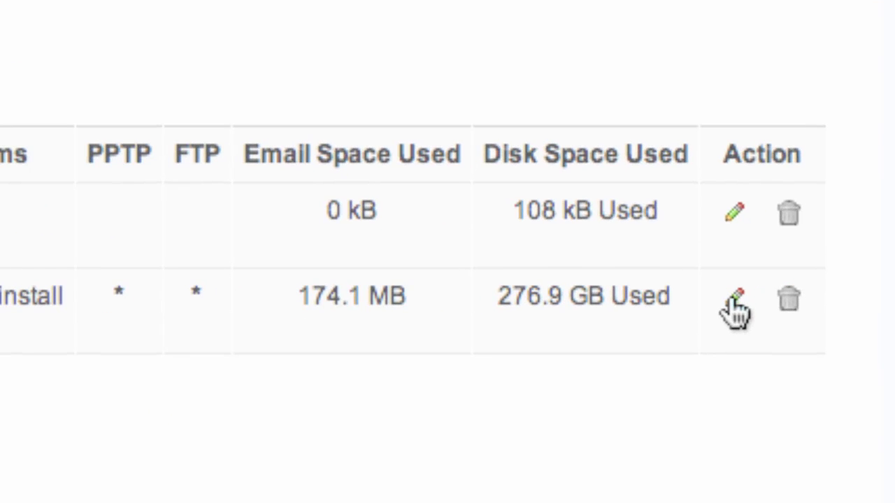
left_click(734, 307)
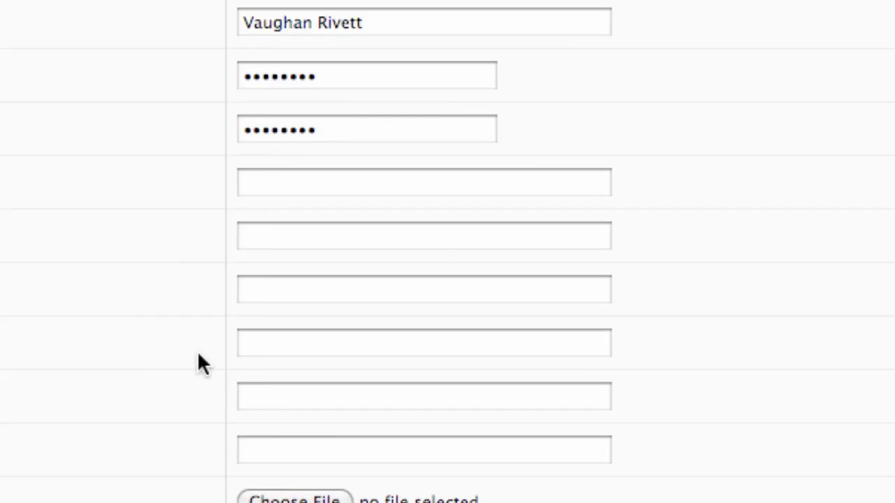
scroll(426, 389, "down", 3)
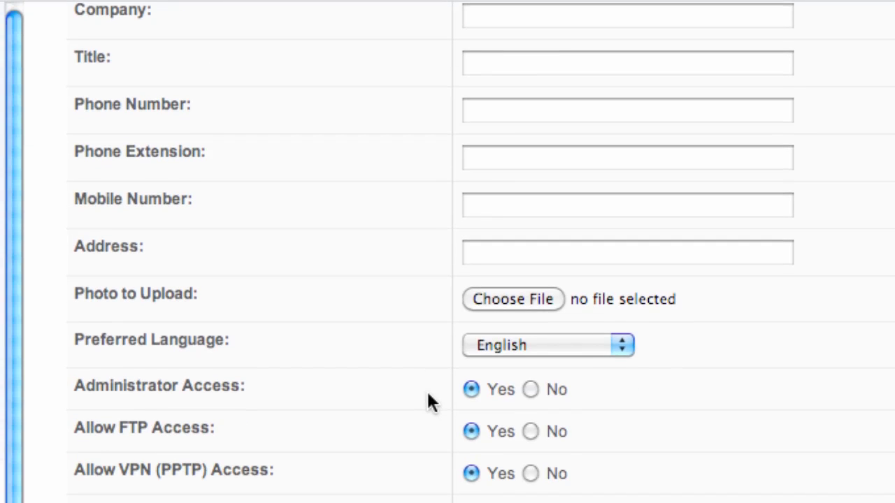
scroll(426, 389, "down", 2)
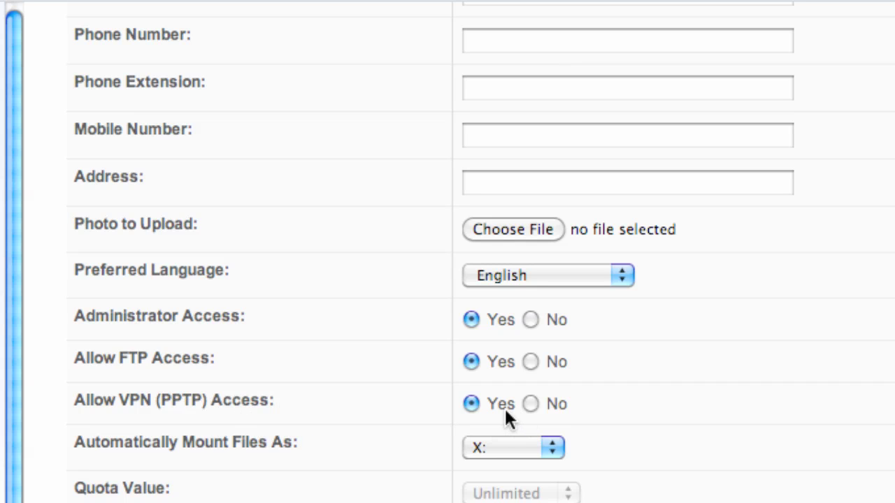
scroll(479, 404, "down", 10)
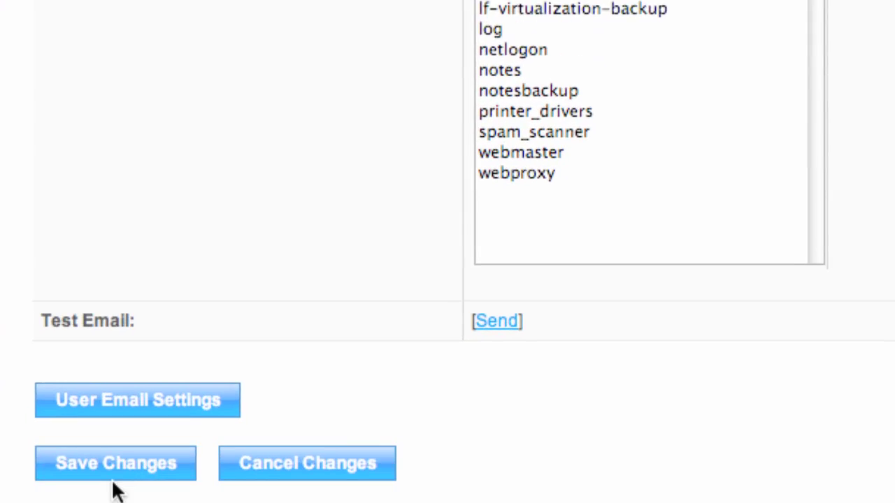
left_click(114, 478)
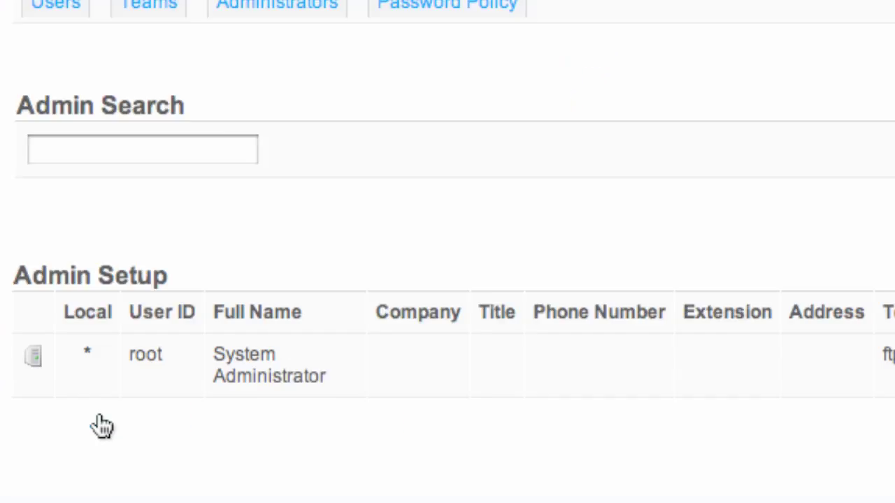
scroll(98, 423, "down", 1)
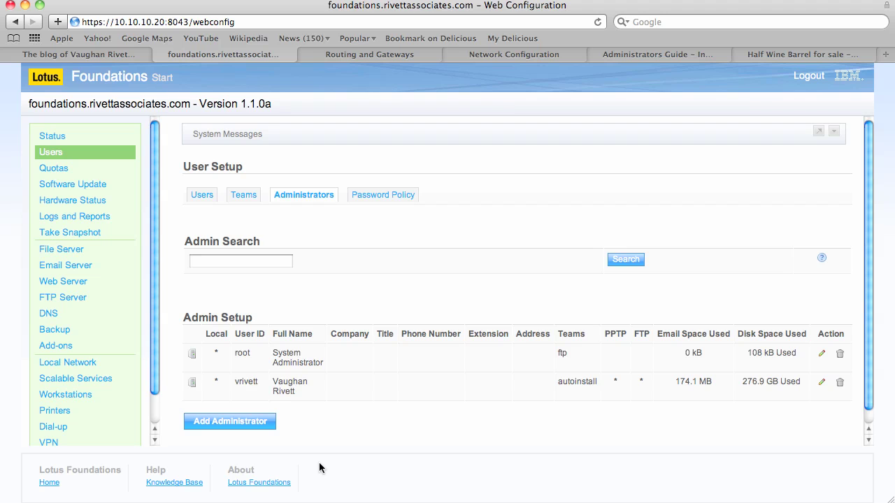
- Switch to VMware Fusion and bring the Windows XP virtual machine forward
mouse_move(293, 498)
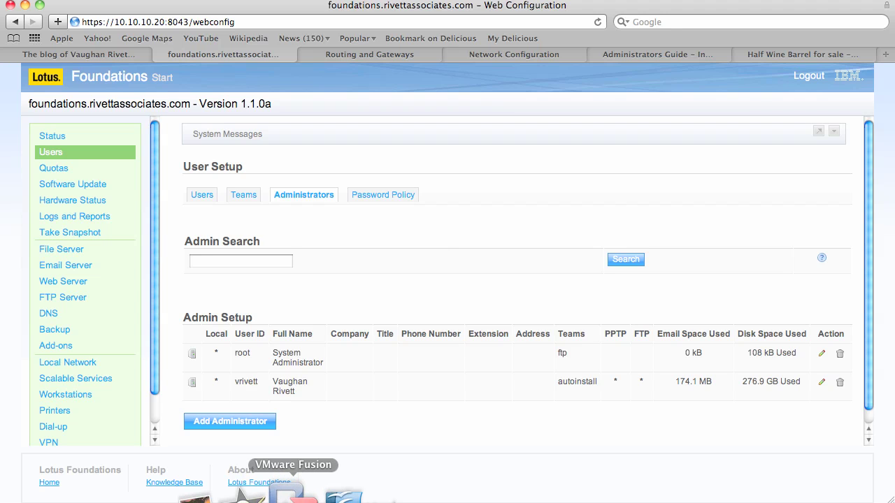
left_click(293, 495)
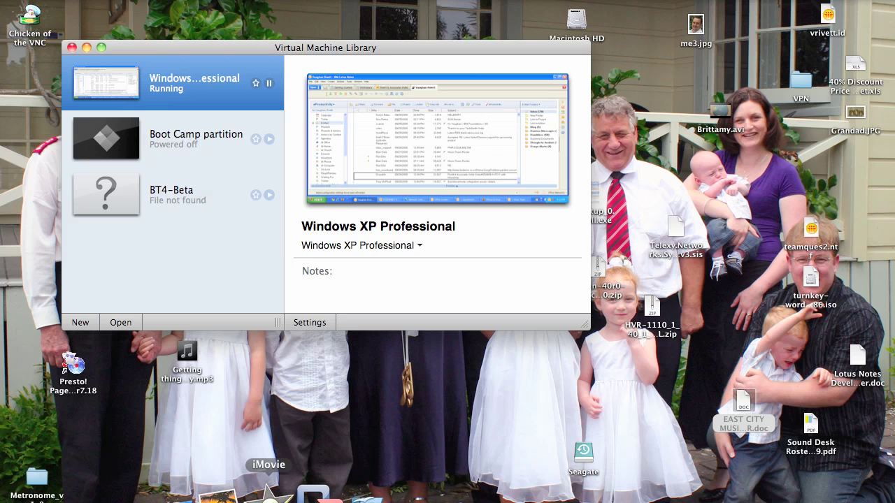
left_click_drag(303, 493, 422, 391)
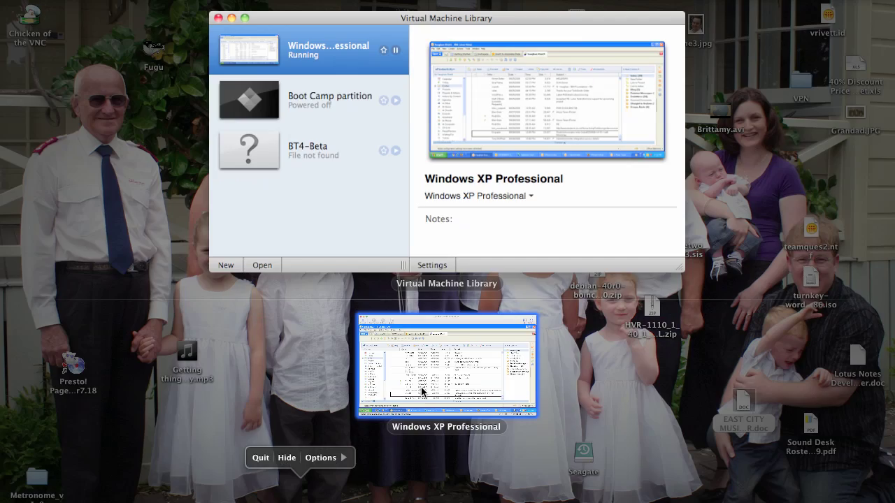
left_click(427, 377)
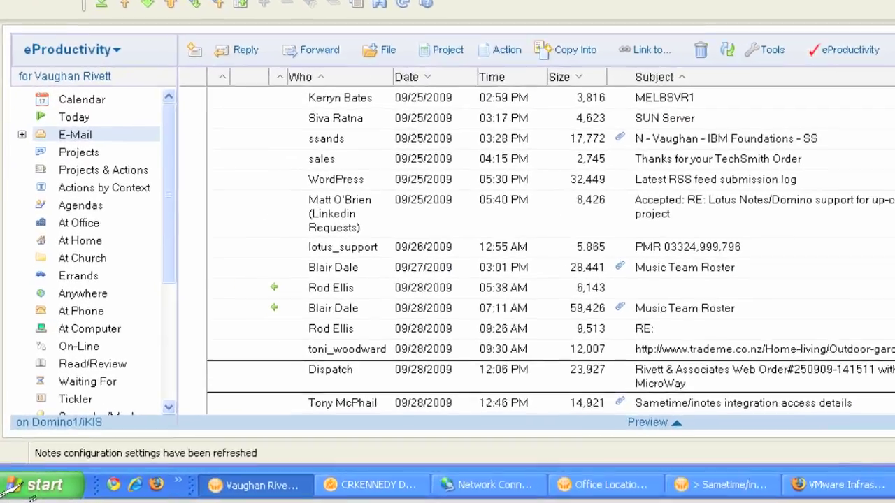
- Open Network Connections from Start > All Programs > Accessories > Communications
left_click(28, 478)
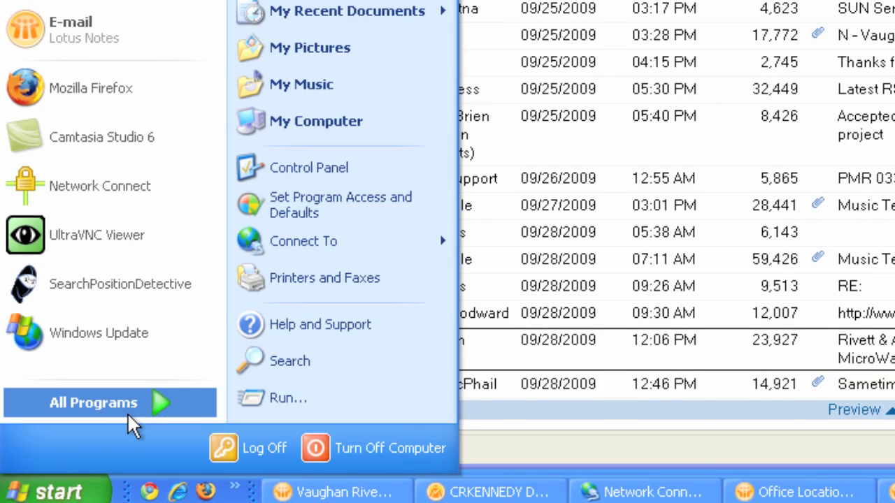
left_click(128, 409)
mouse_move(266, 300)
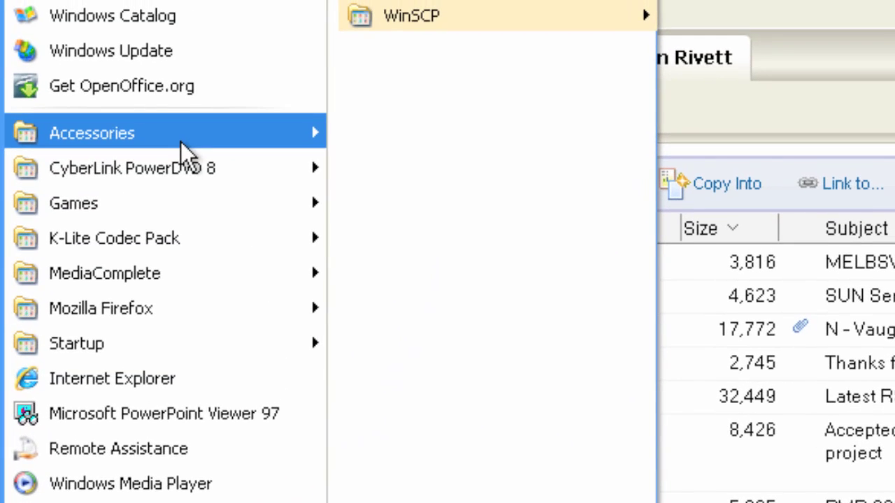
mouse_move(180, 144)
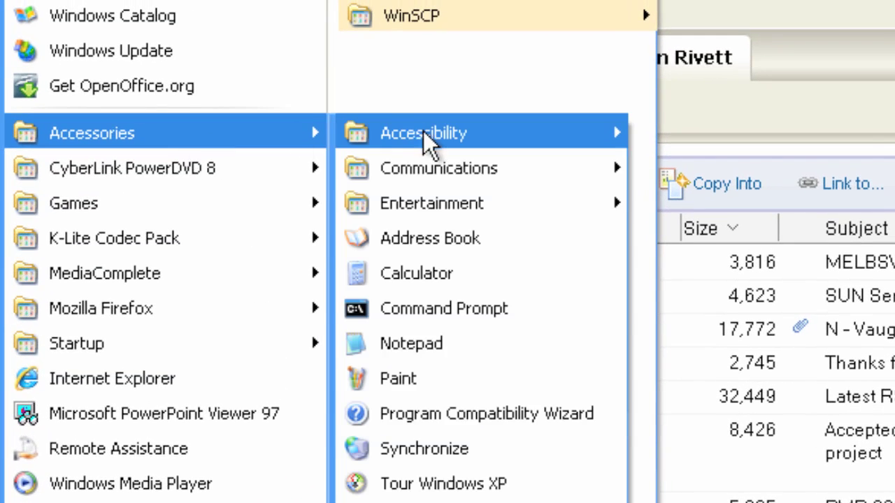
mouse_move(451, 170)
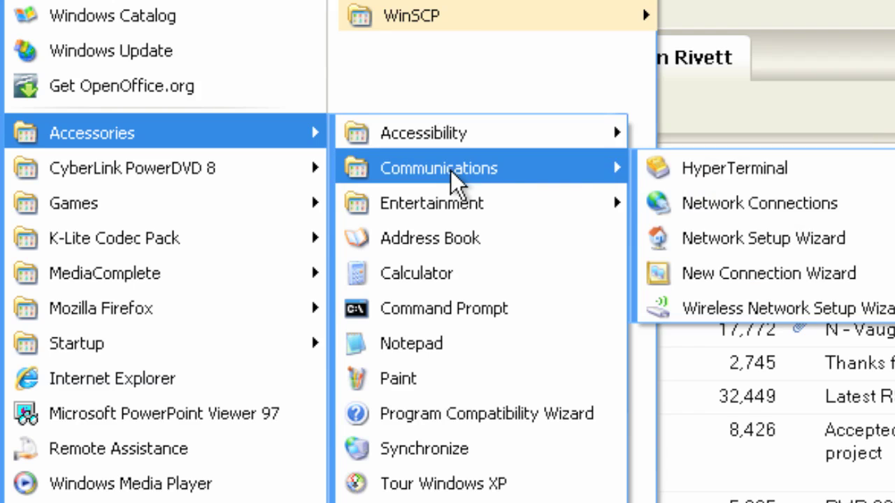
left_click(704, 197)
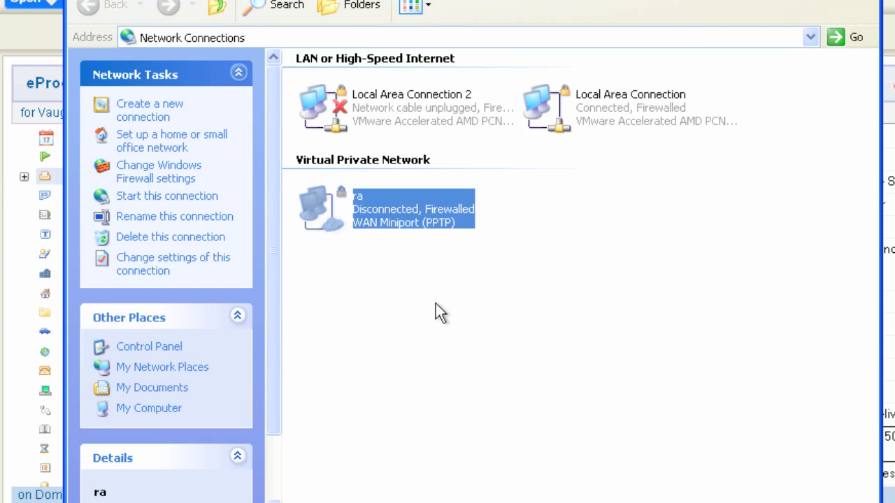
- Start the New Connection Wizard and move past its welcome page
left_click(435, 303)
left_click(362, 217)
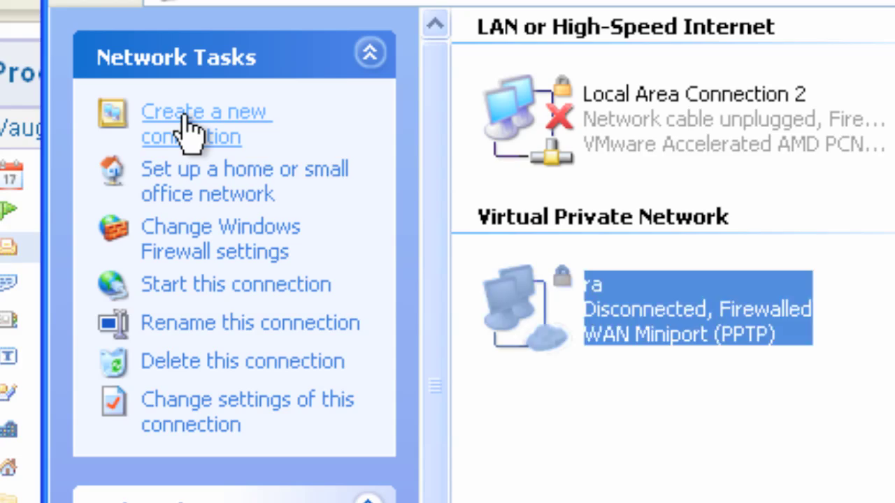
left_click(148, 115)
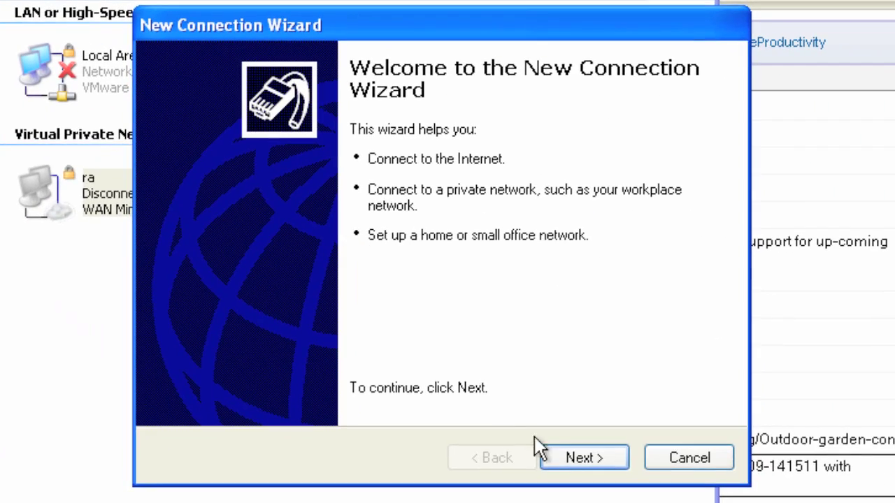
left_click(577, 458)
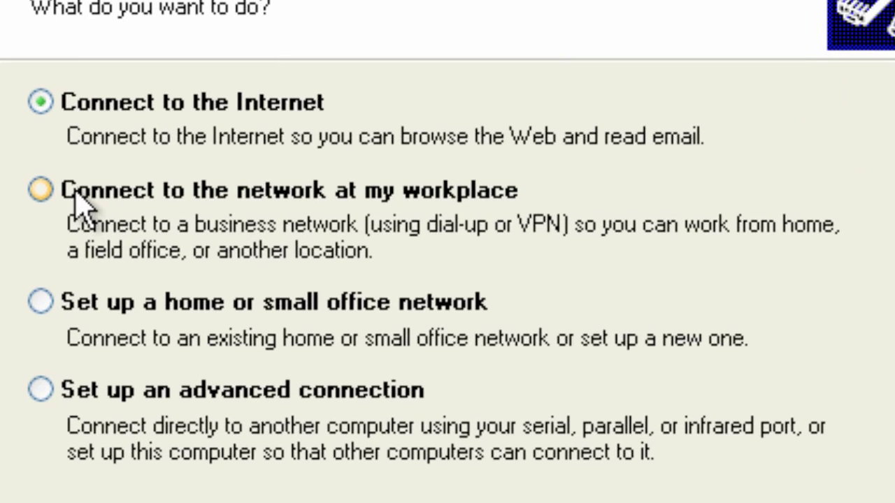
- Choose a Virtual Private Network connection to the network at my workplace
left_click(240, 198)
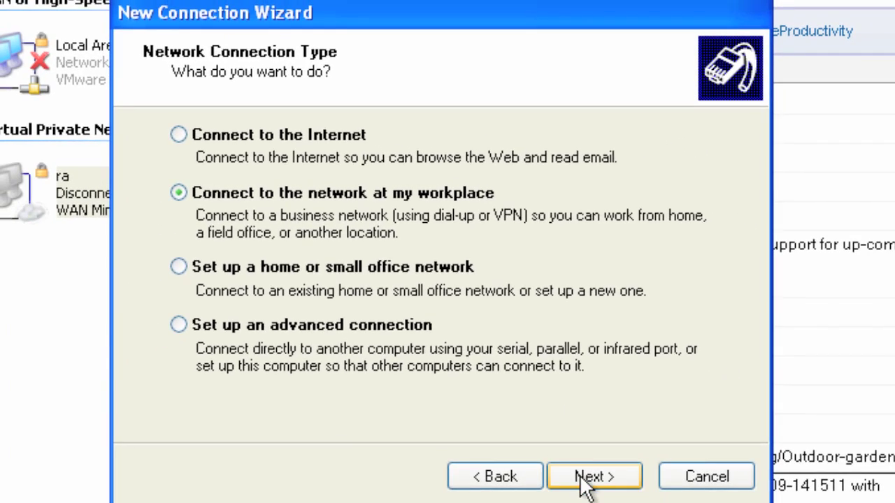
left_click(585, 479)
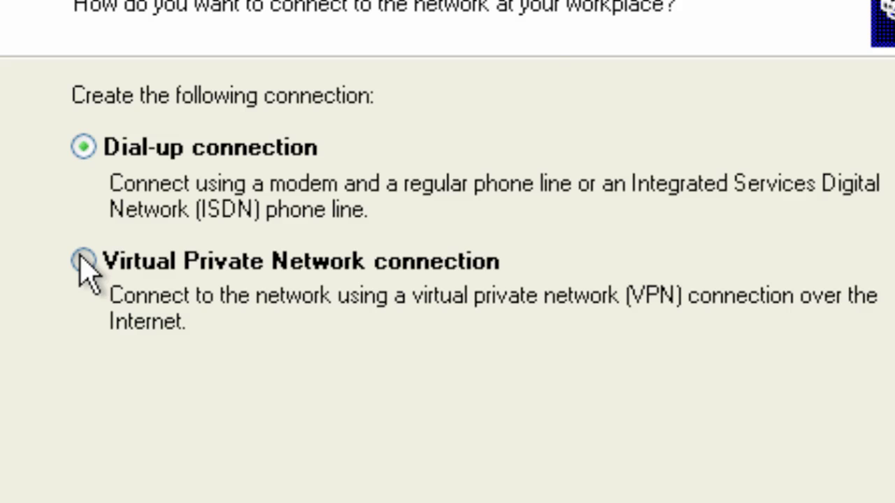
left_click(179, 240)
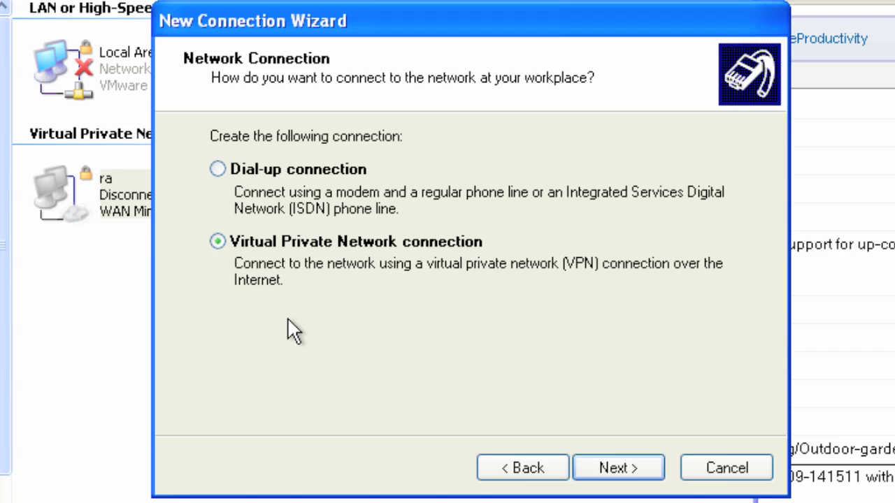
left_click(637, 473)
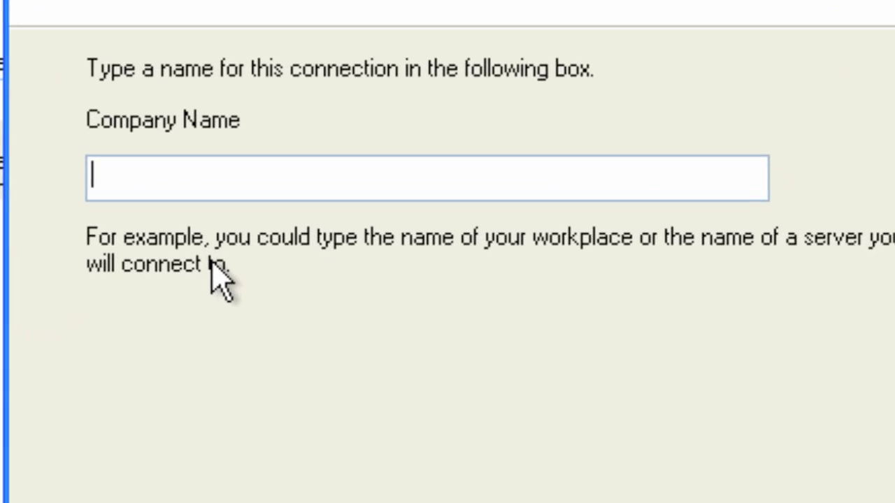
- Enter 'Rivett & Associates' as the Company Name and choose Do not dial the initial connection
type("Rive")
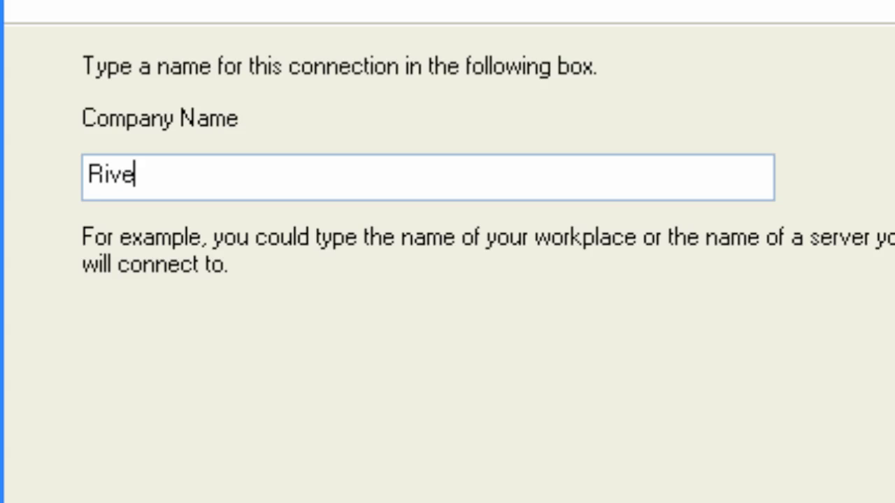
type("tt & A")
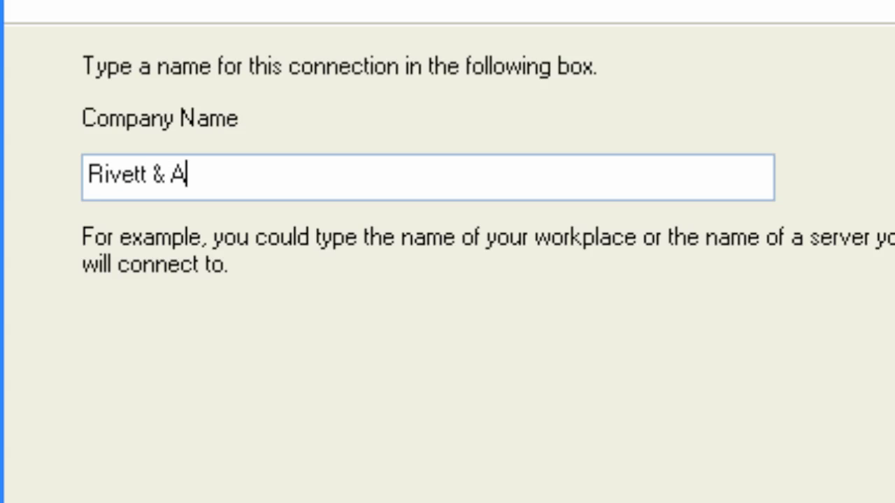
type("ssociates")
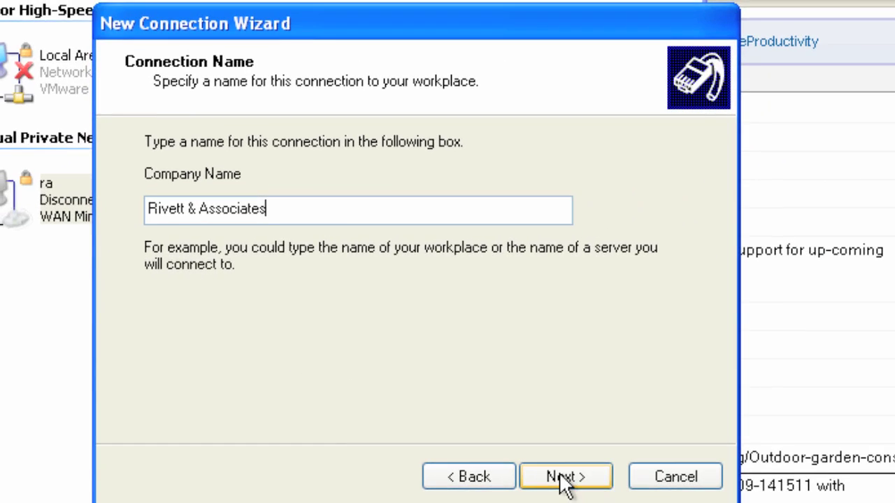
left_click(607, 499)
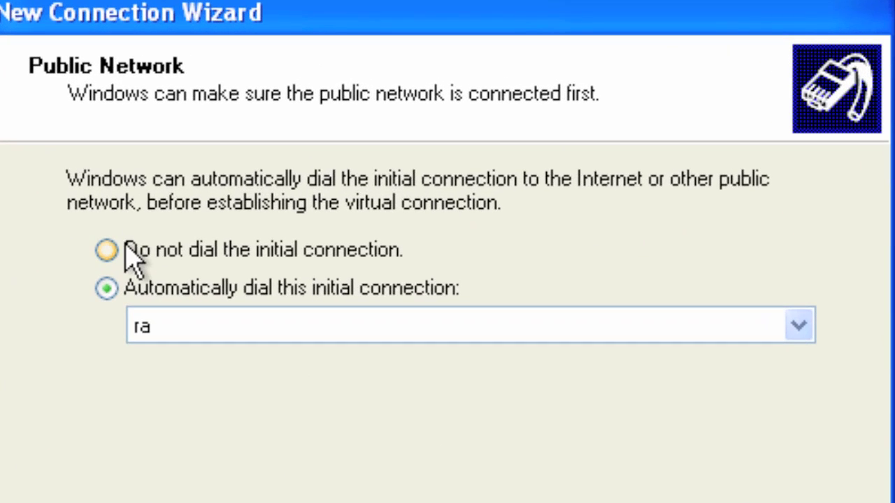
left_click(106, 250)
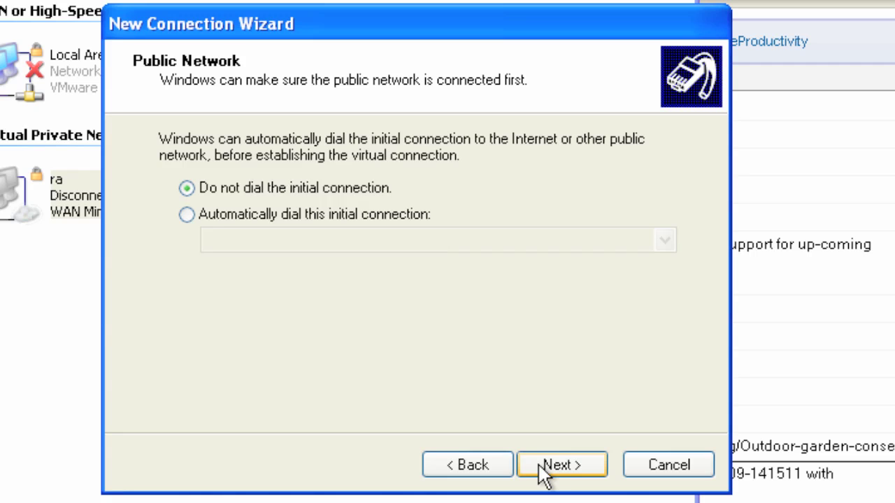
left_click(559, 466)
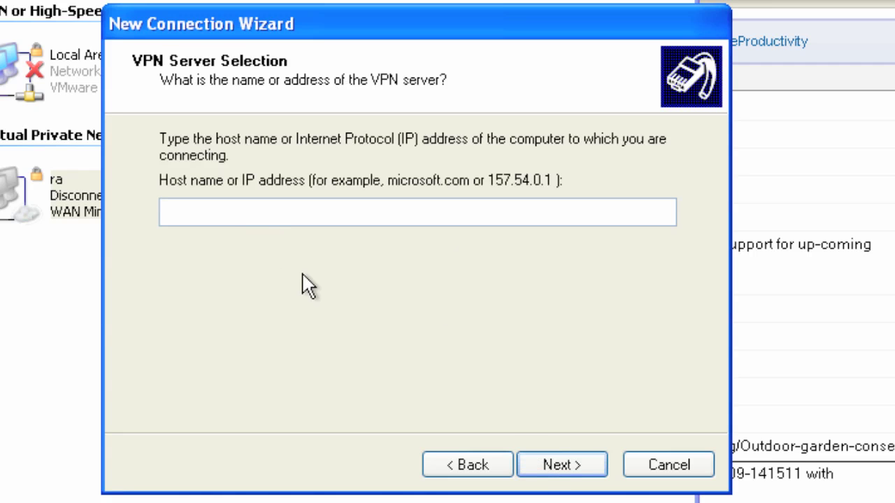
type("www.vaughanrviett")
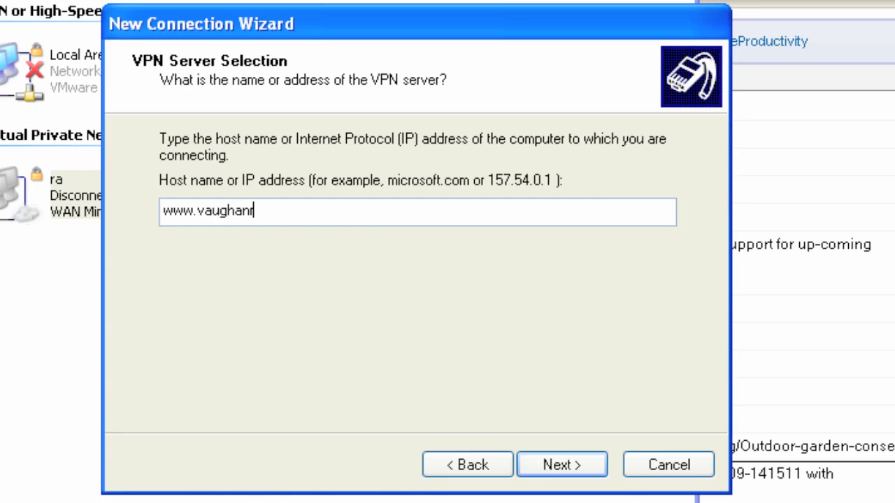
type("t.co.nz")
left_click(559, 468)
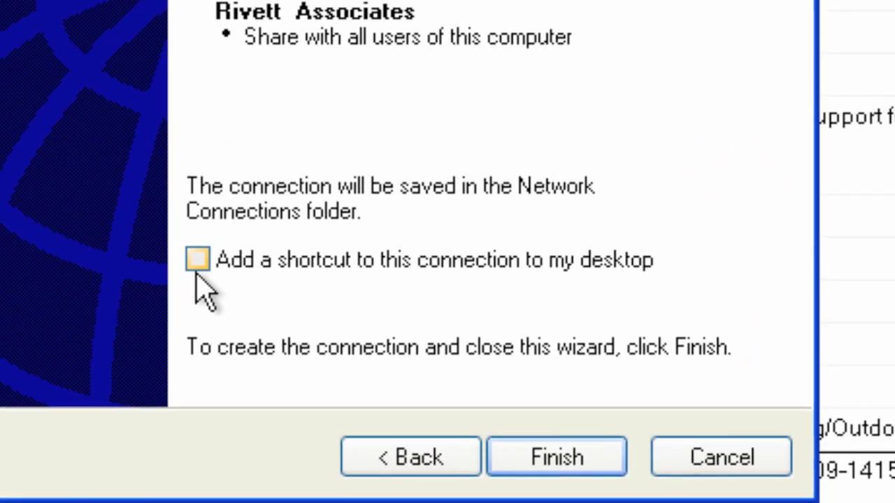
left_click(330, 338)
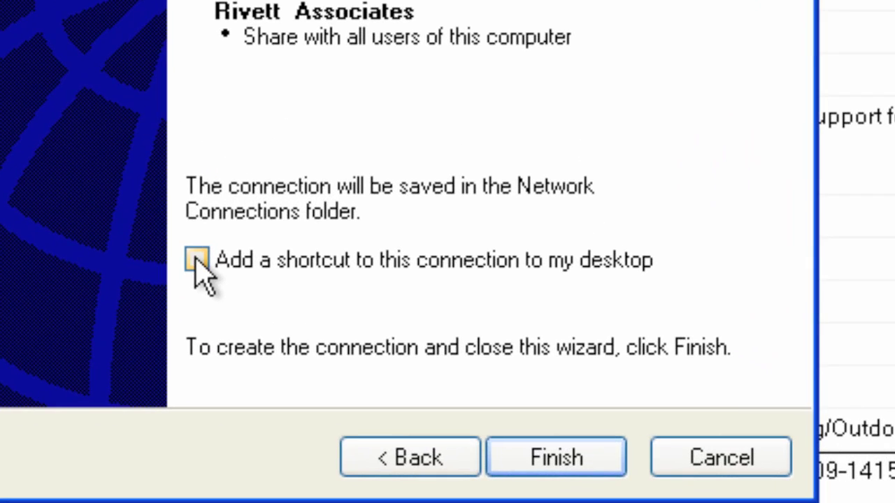
left_click(552, 461)
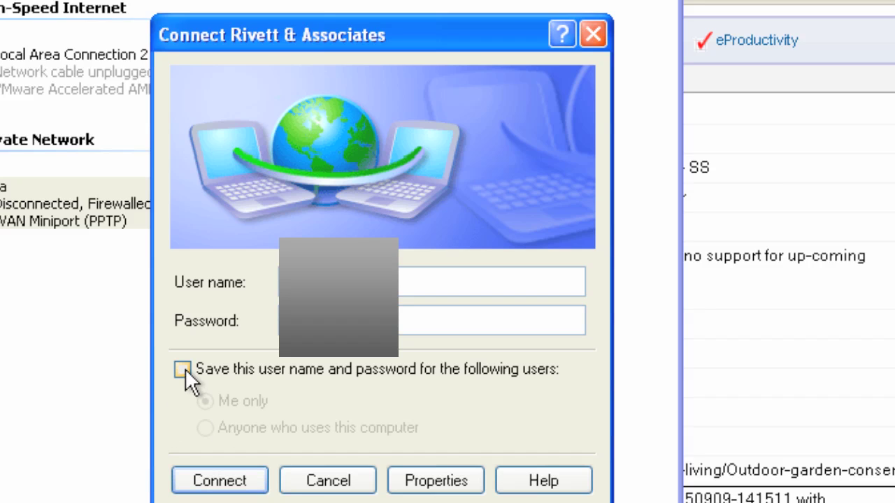
- Connect to Rivett & Associates, which fails with Error 800
left_click(239, 480)
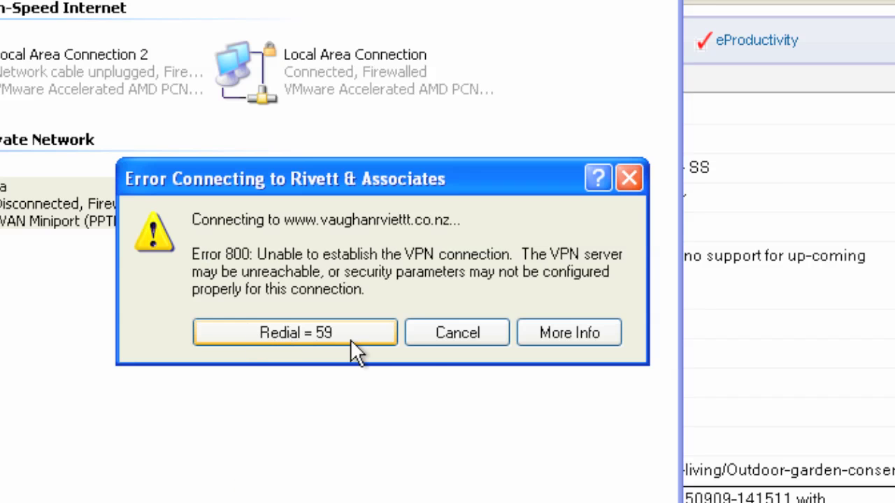